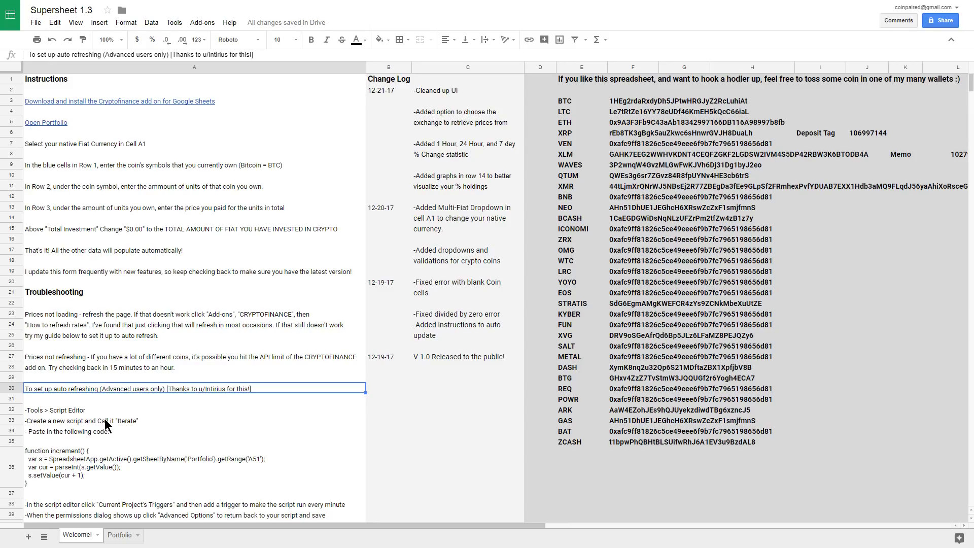
- Skim the instructions and troubleshooting notes on the Welcome! sheet and open the Portfolio sheet
scroll(105, 426, "down", 1)
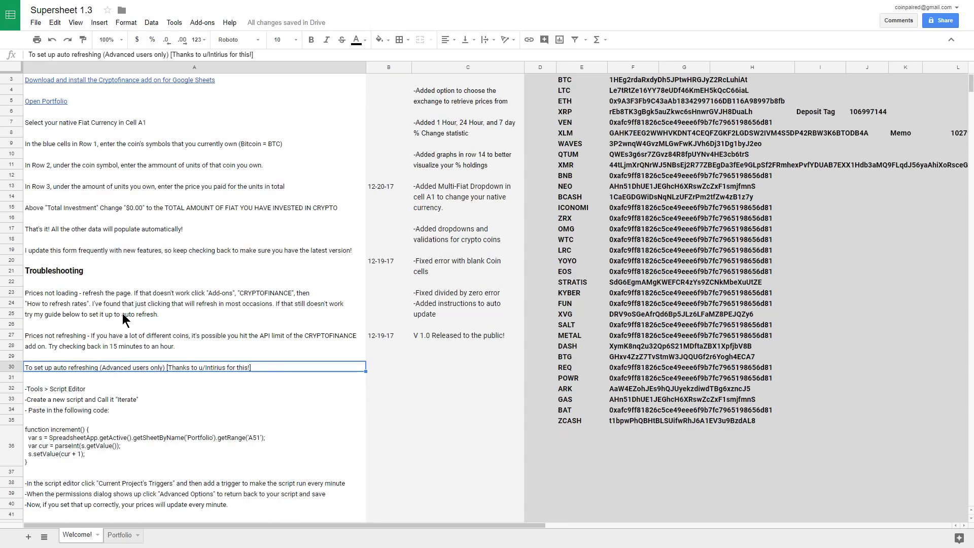
scroll(327, 499, "up", 1)
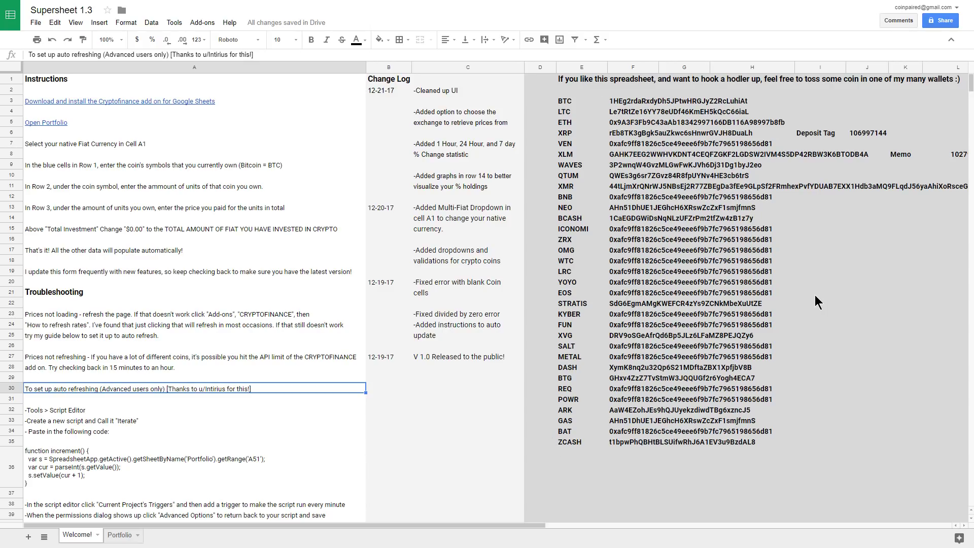
left_click(119, 535)
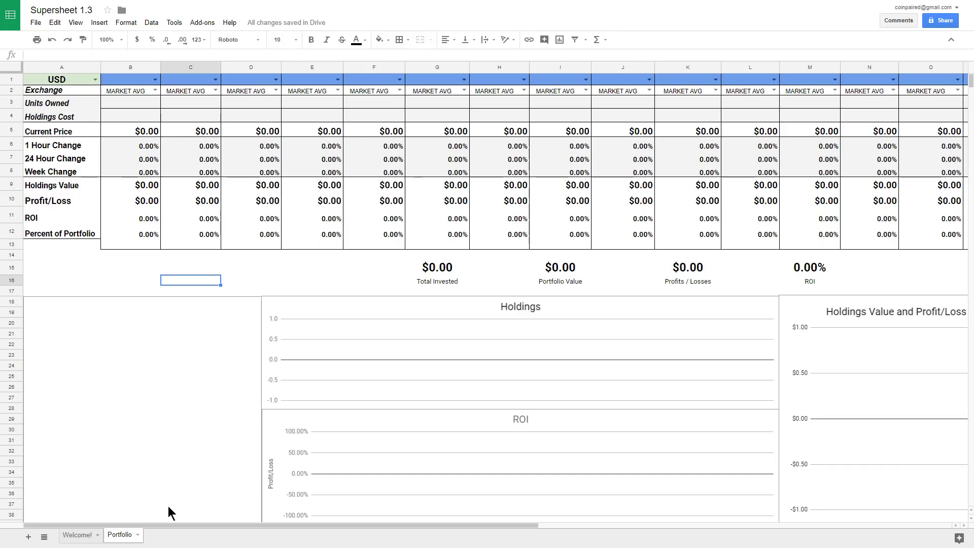
- View the CRYPTOFINANCE add-on's donation information, highlight parts of its contact and wallet details, and close it
left_click(199, 23)
mouse_move(251, 64)
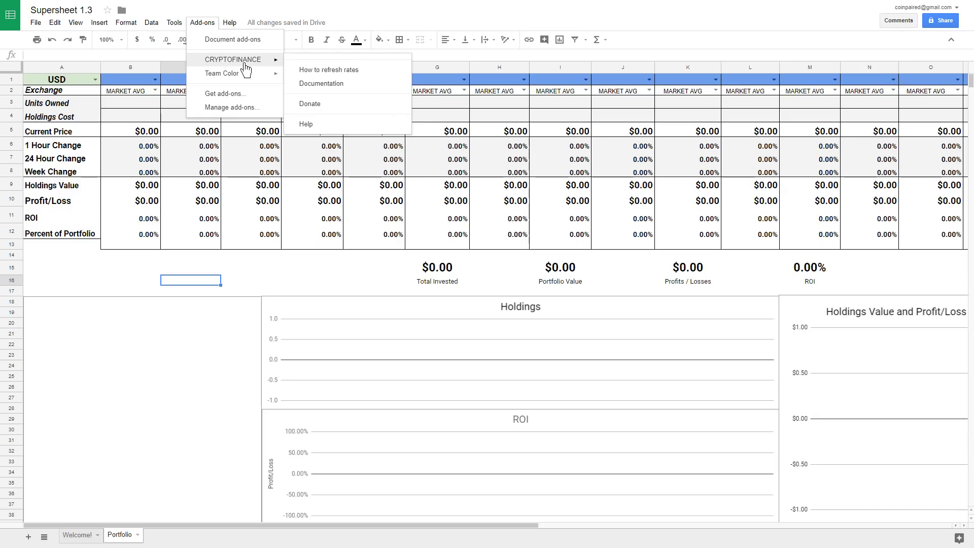
left_click(340, 105)
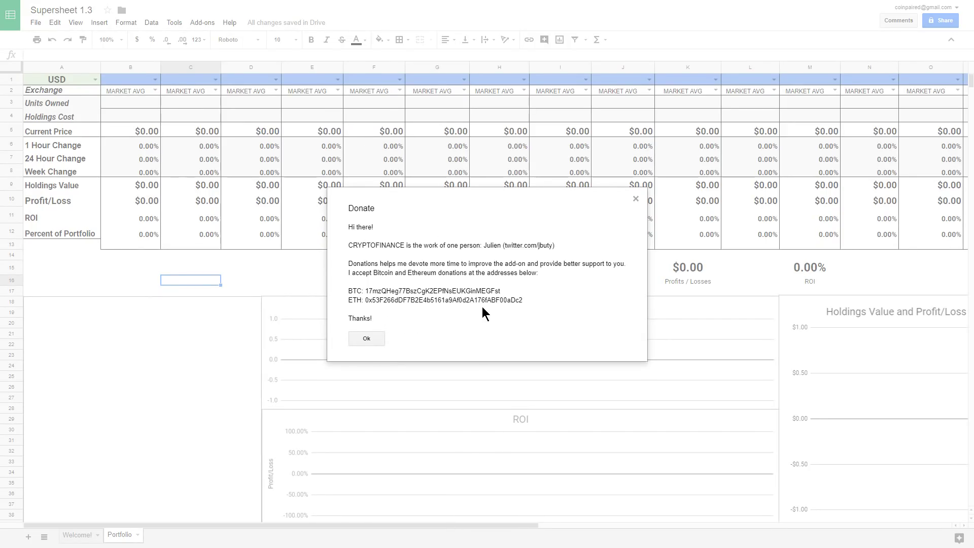
left_click_drag(505, 245, 555, 245)
left_click(576, 290)
left_click_drag(398, 291, 406, 291)
left_click(635, 200)
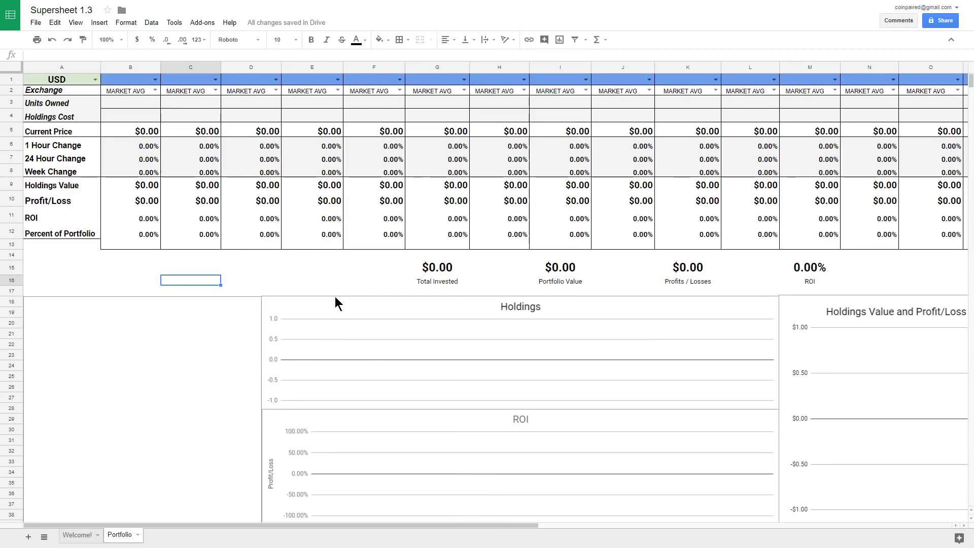
- Choose USD as the native currency in A1 and set the Total Invested amount to 2300
left_click(93, 81)
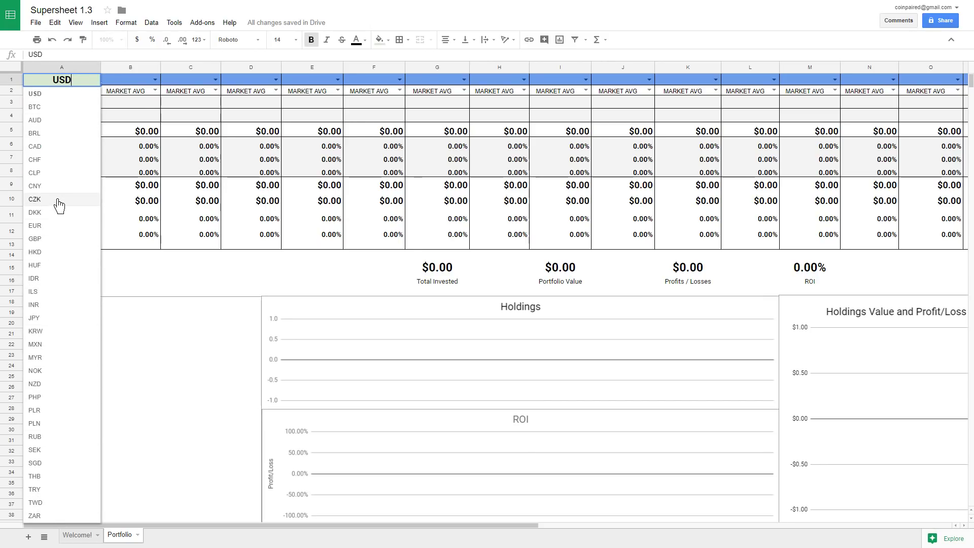
left_click(45, 97)
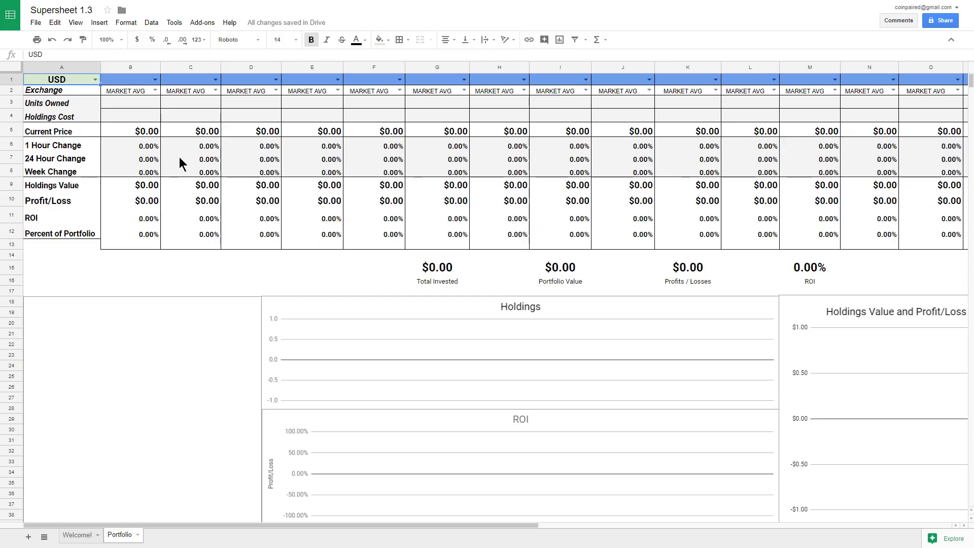
left_click(448, 268)
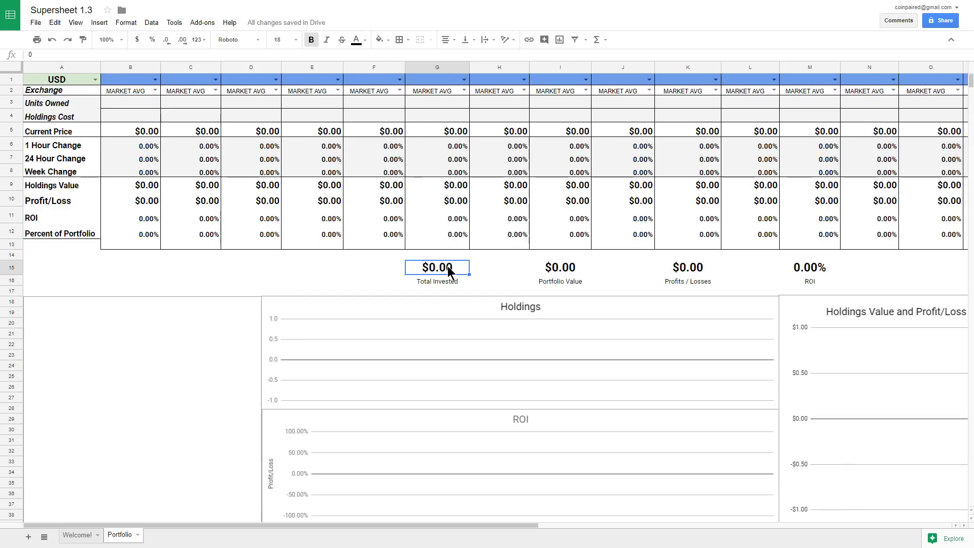
type("2300")
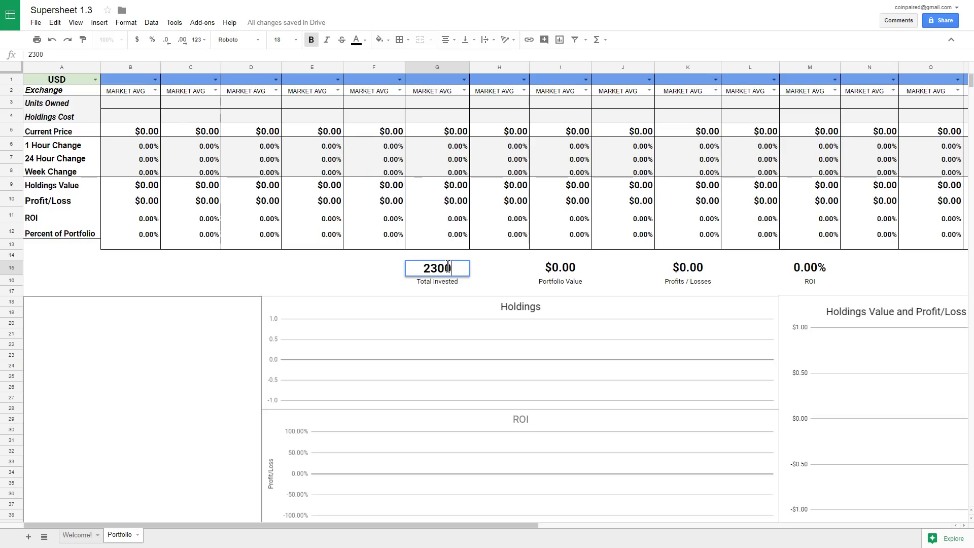
key("Return")
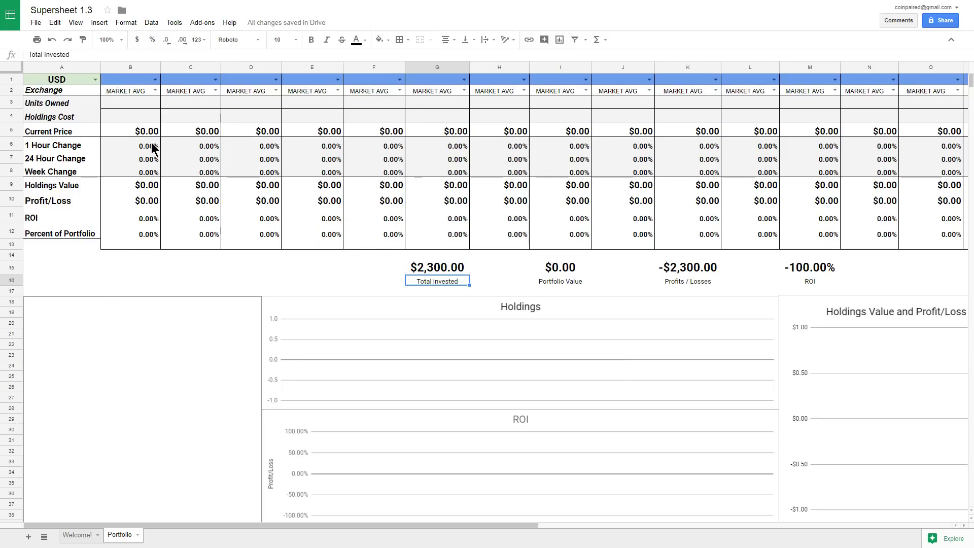
- Choose LTC as the first coin in cell B1
left_click(155, 81)
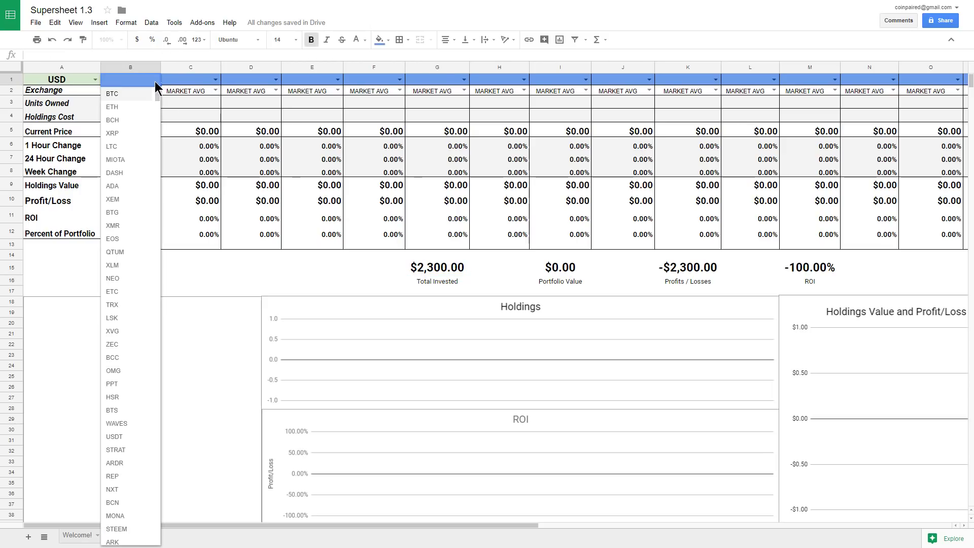
left_click(123, 147)
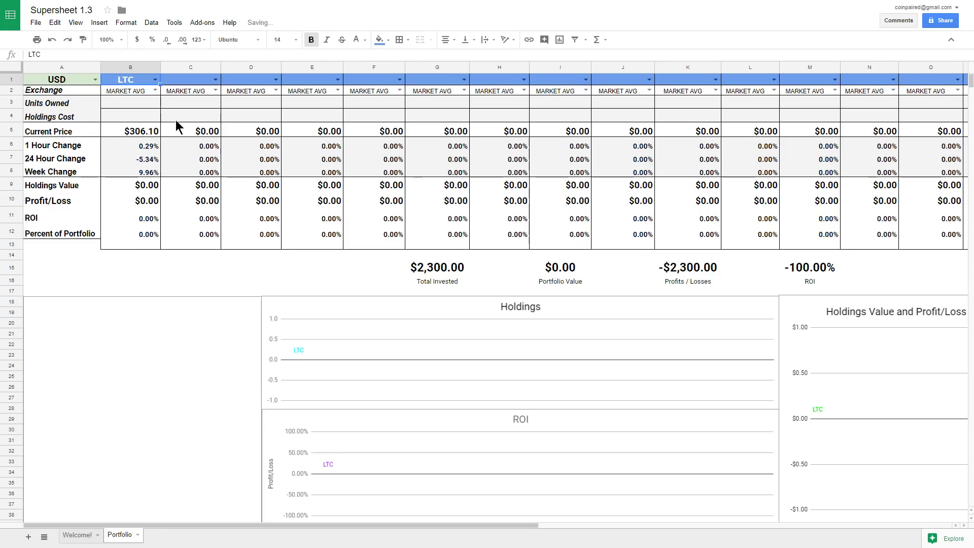
- Try GDAX as the LTC column's exchange, and set it back to MARKET AVG
left_click(154, 91)
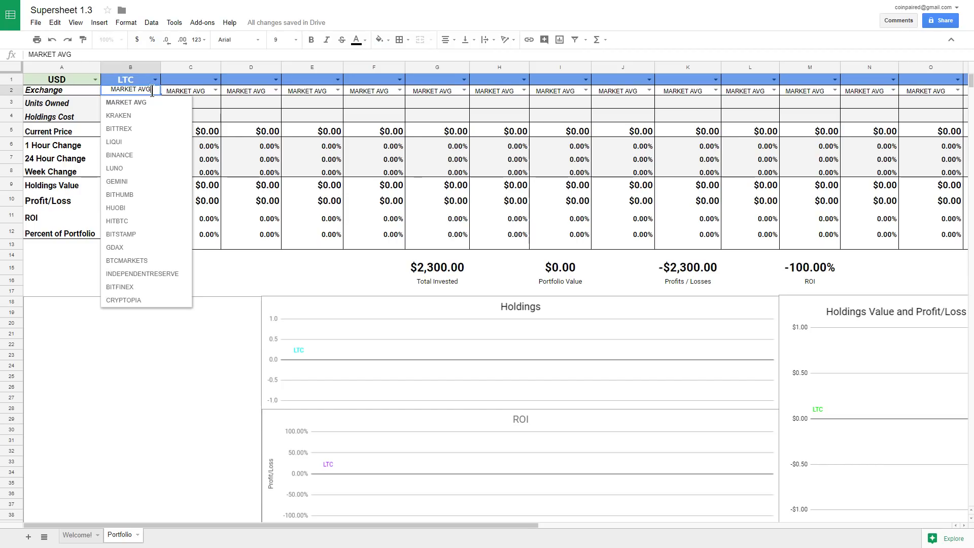
left_click(127, 247)
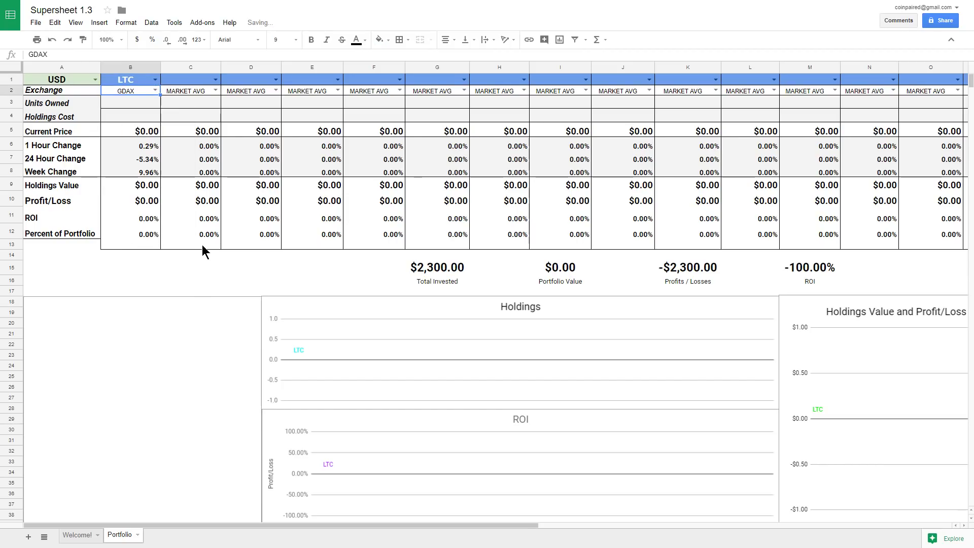
left_click(154, 91)
left_click(147, 115)
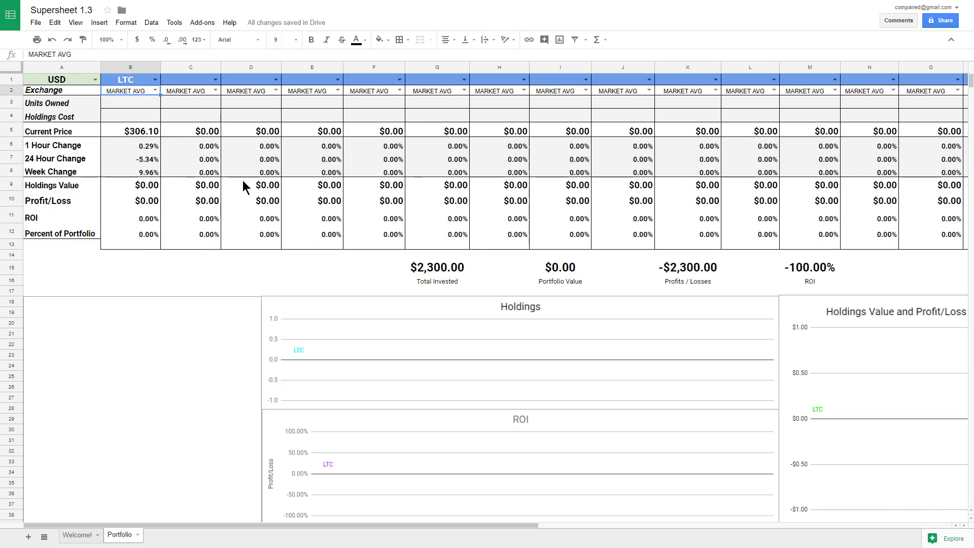
- Enter 5.0324 units owned and a holdings cost of 444.44 for LTC in column B
left_click(124, 104)
type("5.")
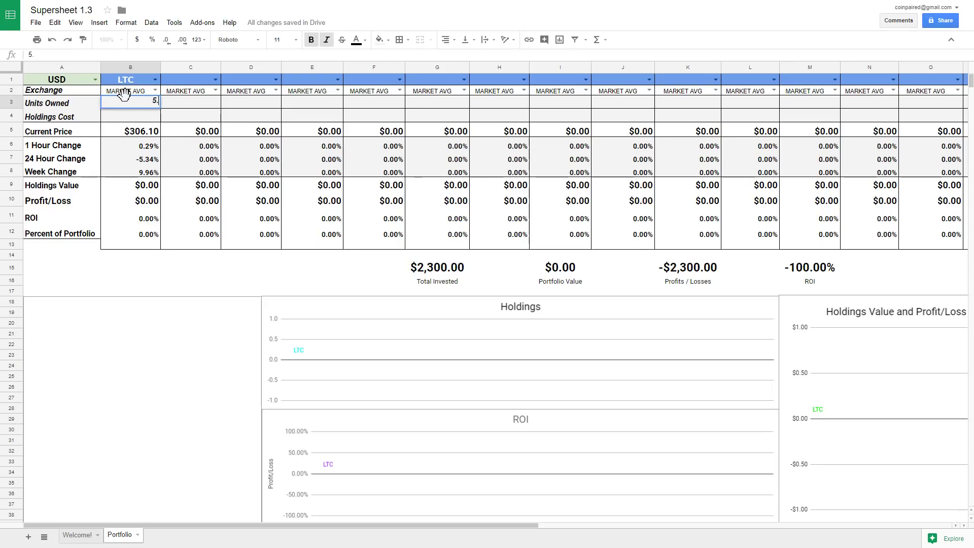
type("0324")
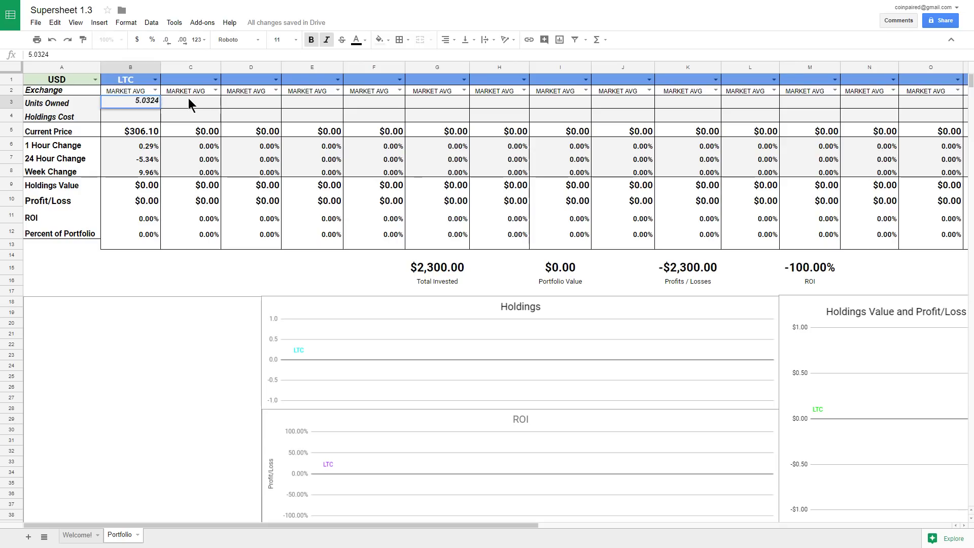
left_click(142, 116)
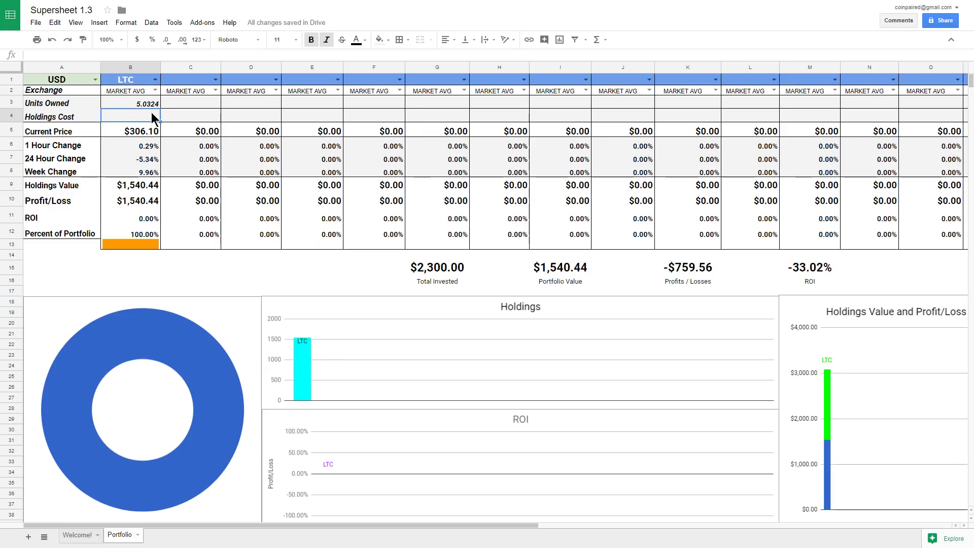
type("444.44")
key("Return")
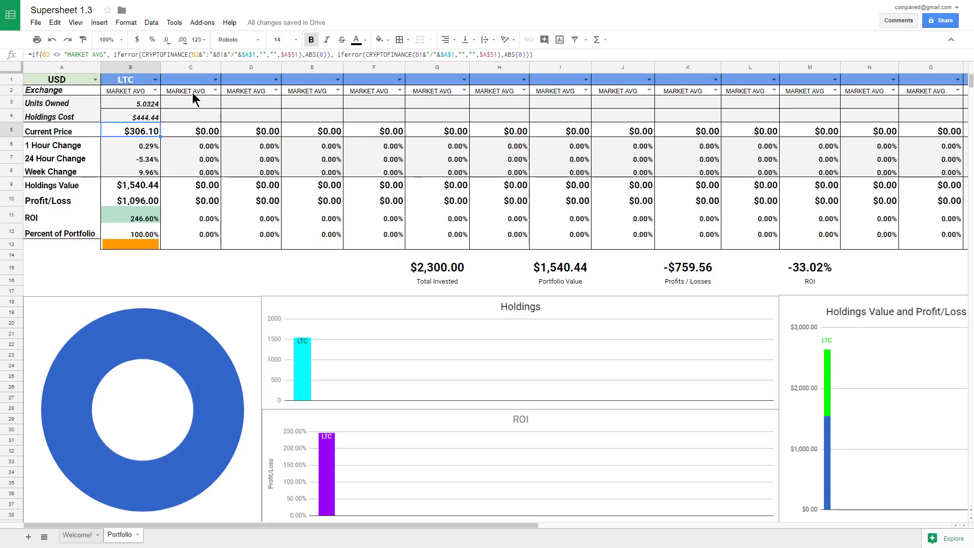
- Add XRP as the coin in column C with 360 units owned and a holdings cost of 225
left_click(215, 80)
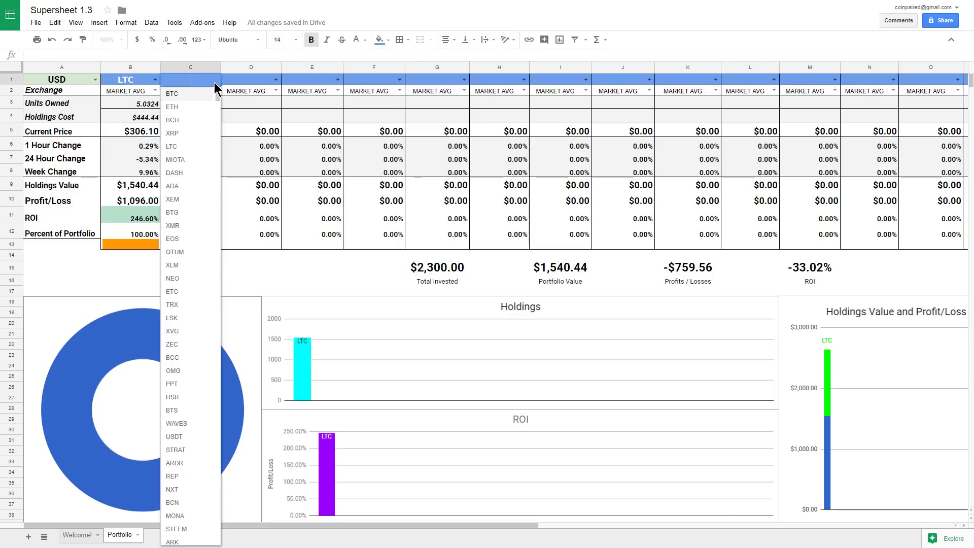
left_click(200, 134)
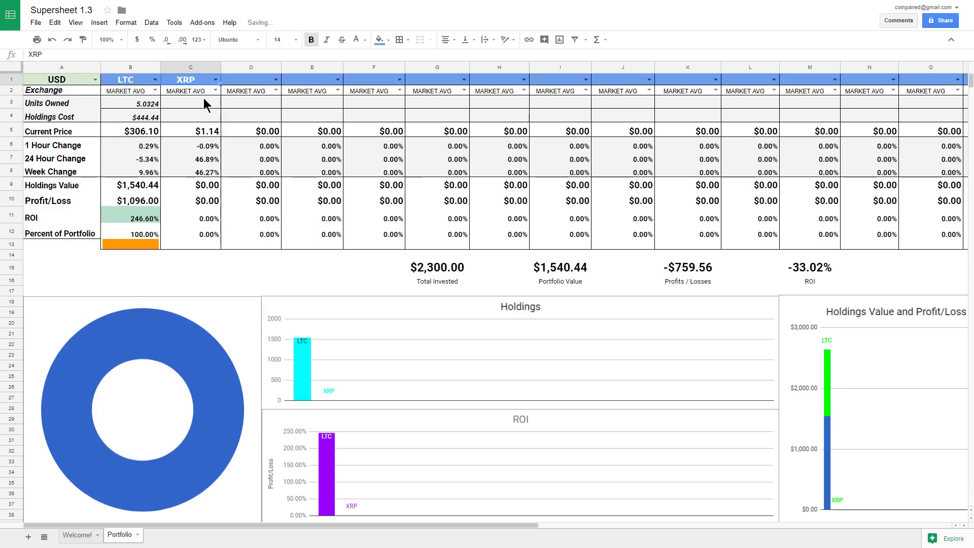
left_click(213, 104)
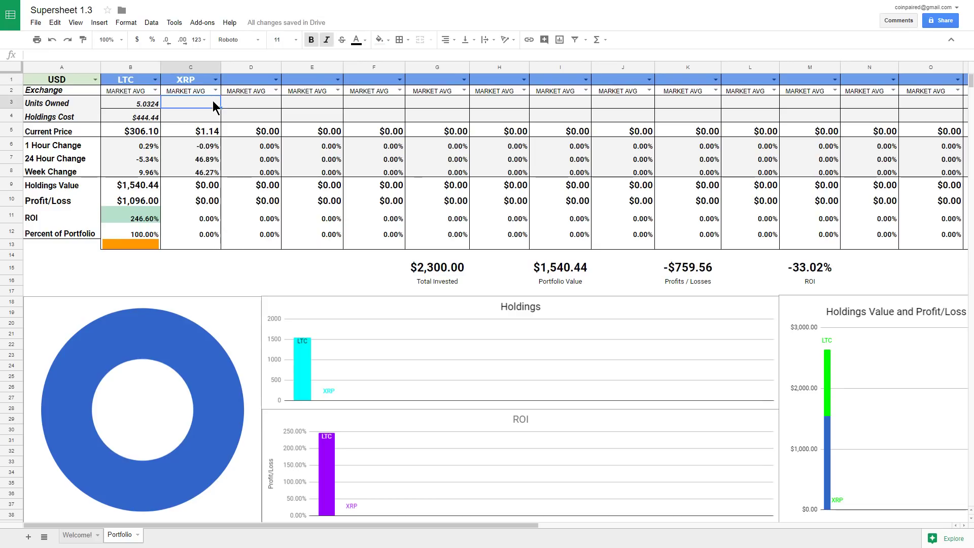
type("360")
key("Tab")
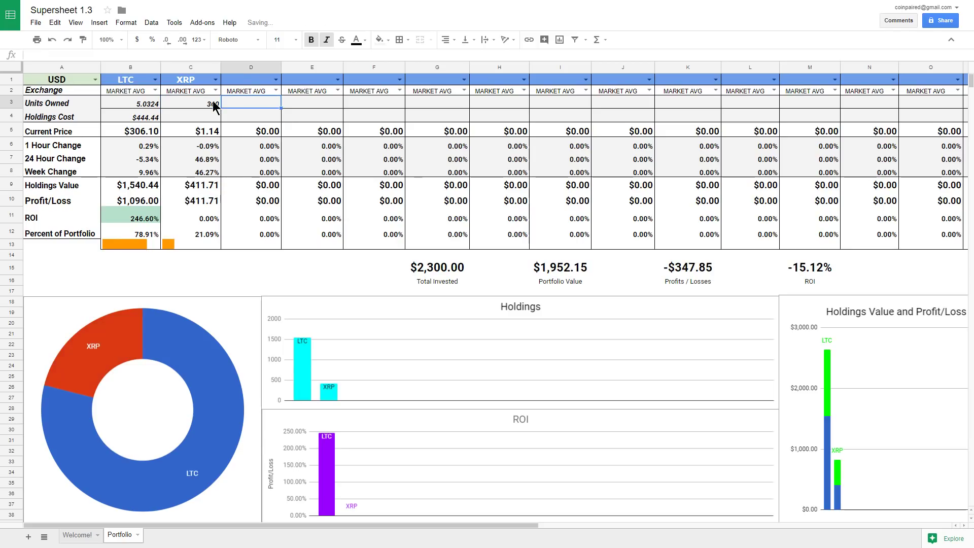
left_click(210, 114)
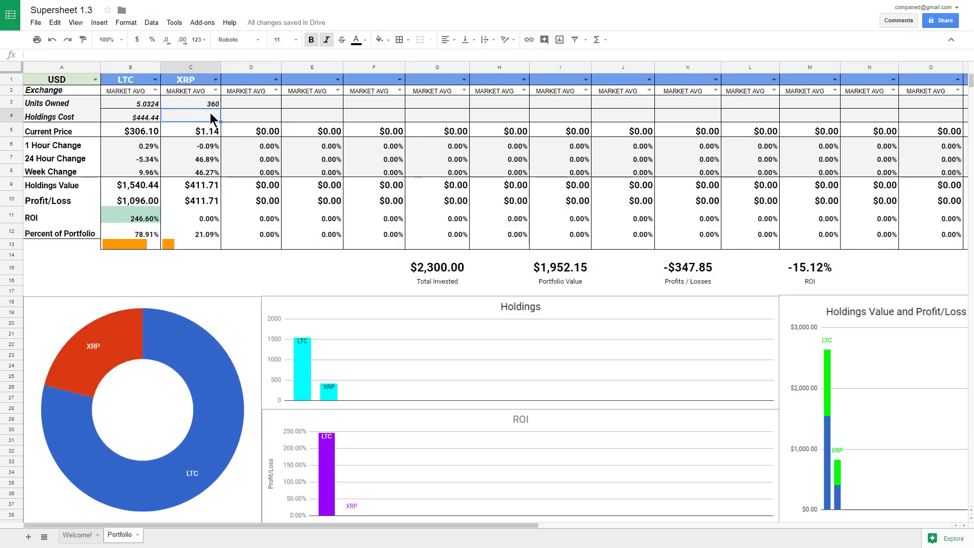
type("225")
left_click(213, 148)
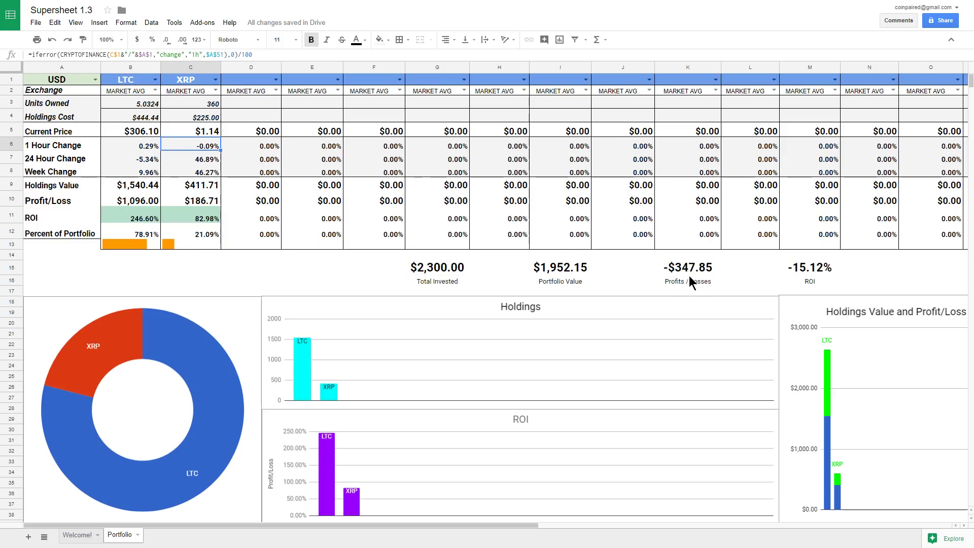
- Set the Total Invested amount to 500
left_click(437, 273)
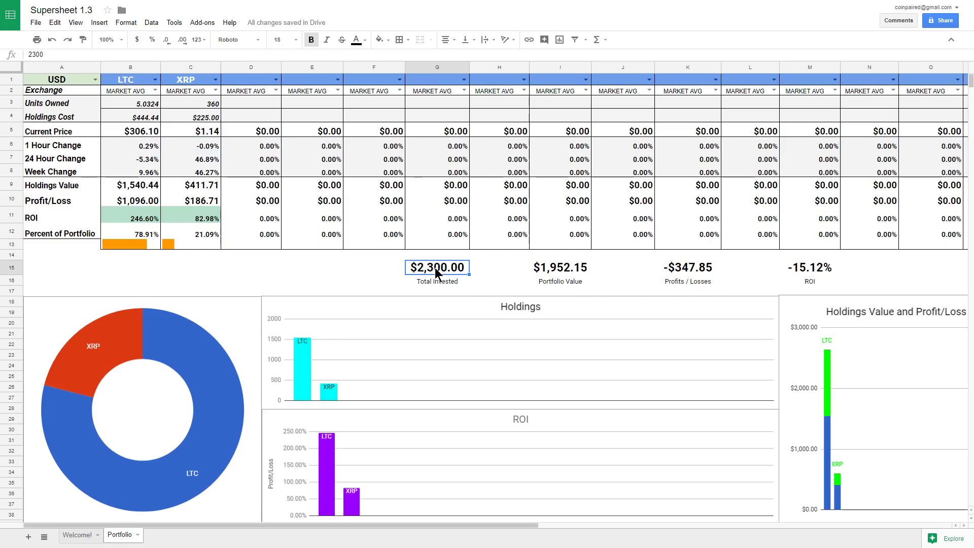
type("500")
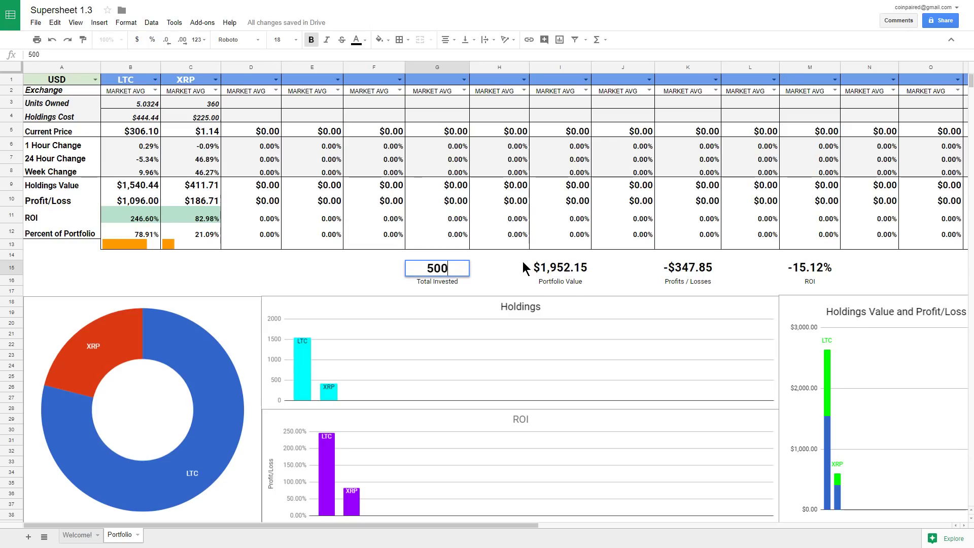
key("Return")
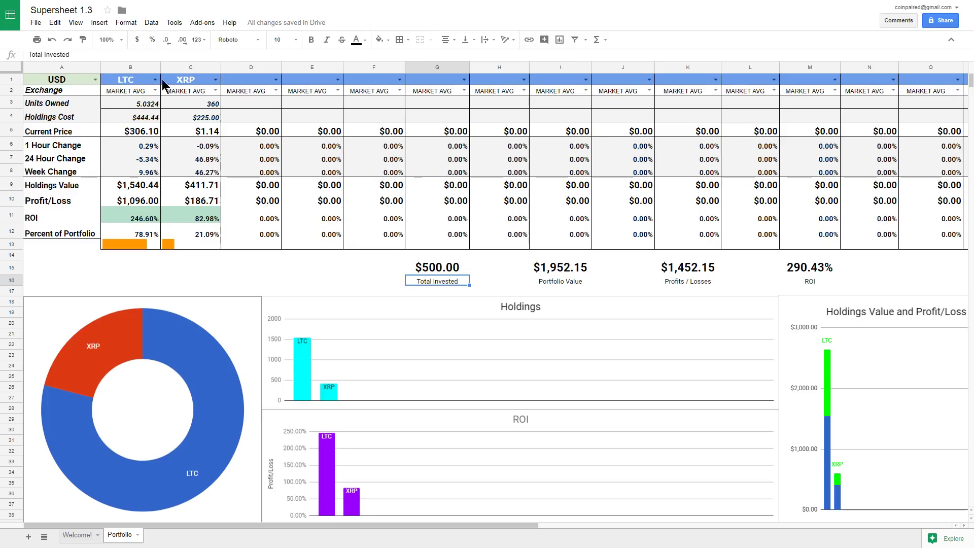
- Add a second LTC entry in column D with 1 unit owned and BINANCE as its exchange
left_click(259, 83)
type("LTV")
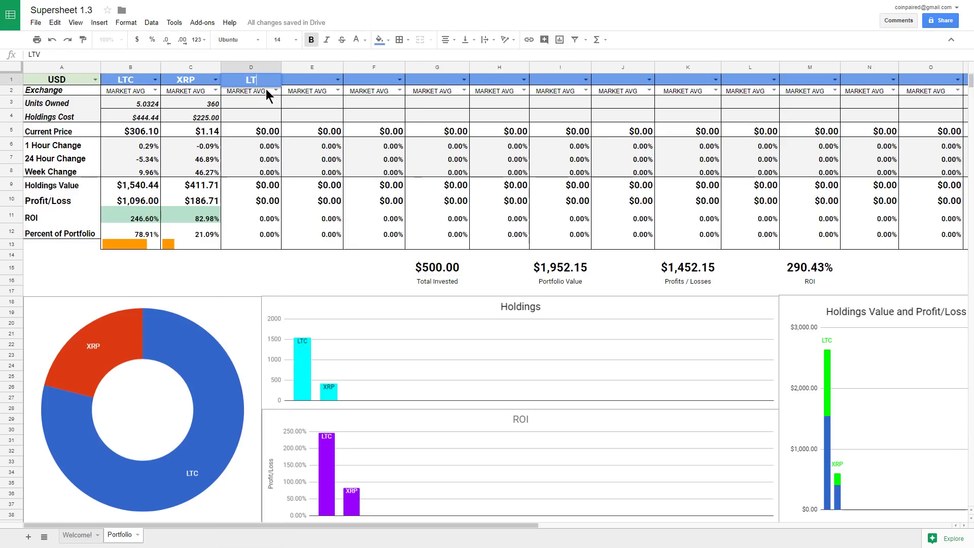
key("BackSpace")
type("C")
left_click(251, 103)
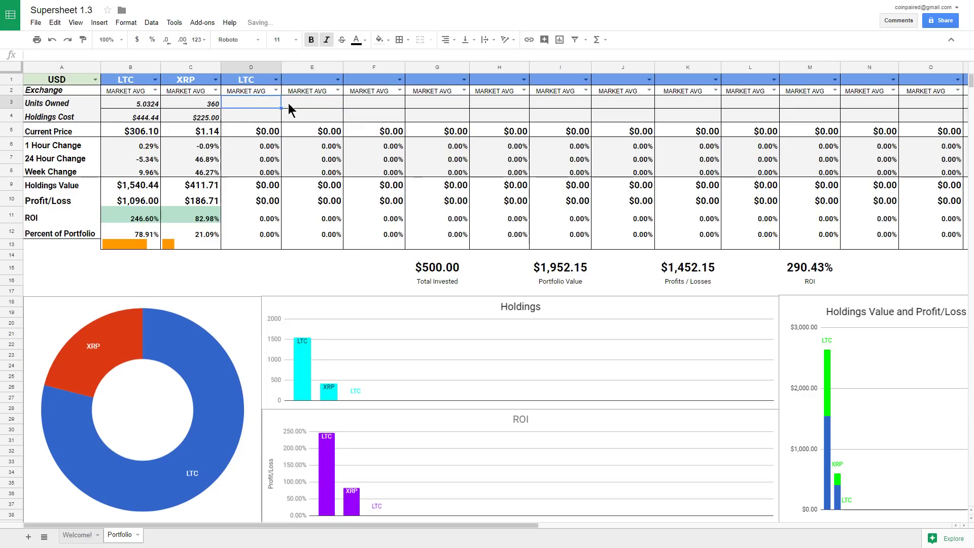
type("1")
key("Return")
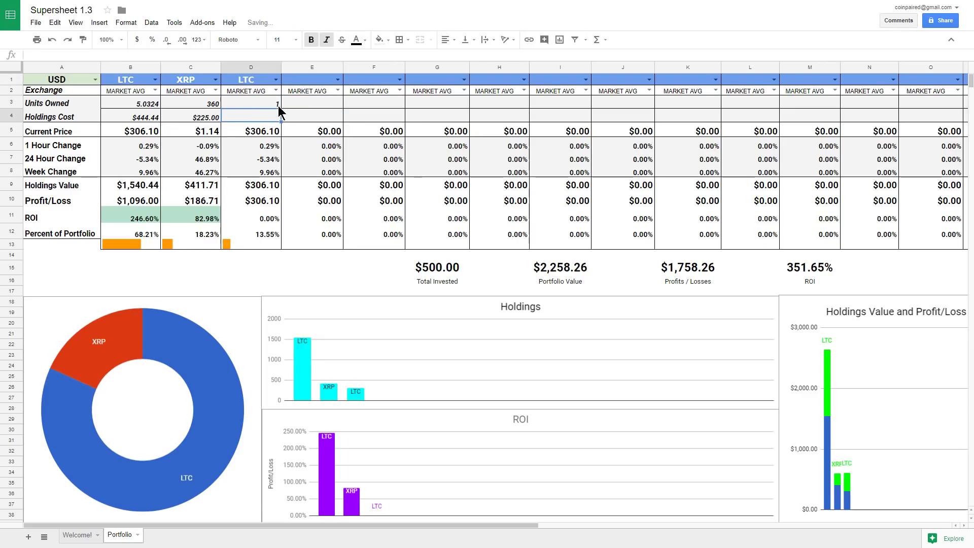
left_click(276, 92)
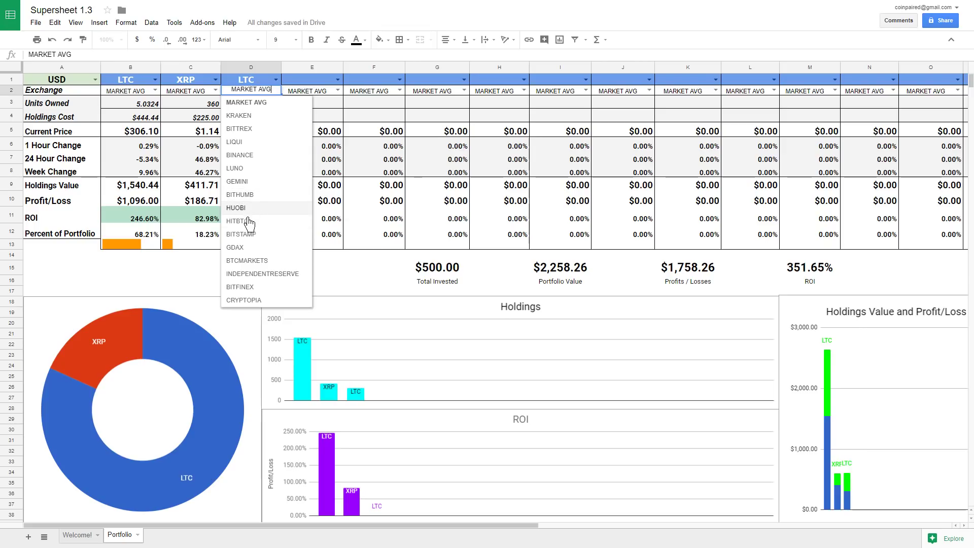
left_click(240, 155)
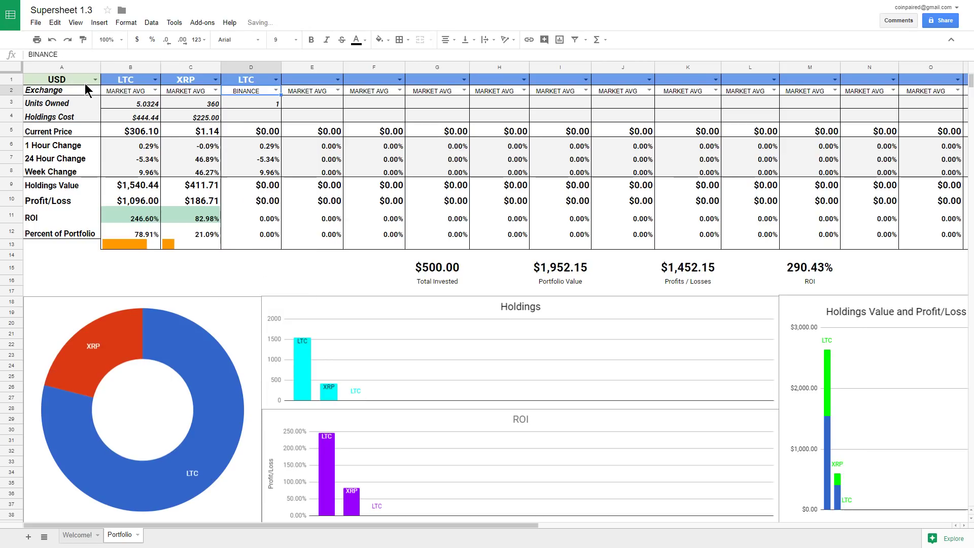
- Switch the portfolio currency in cell A1 to BTC to compare the values, and set it back to USD
left_click(95, 79)
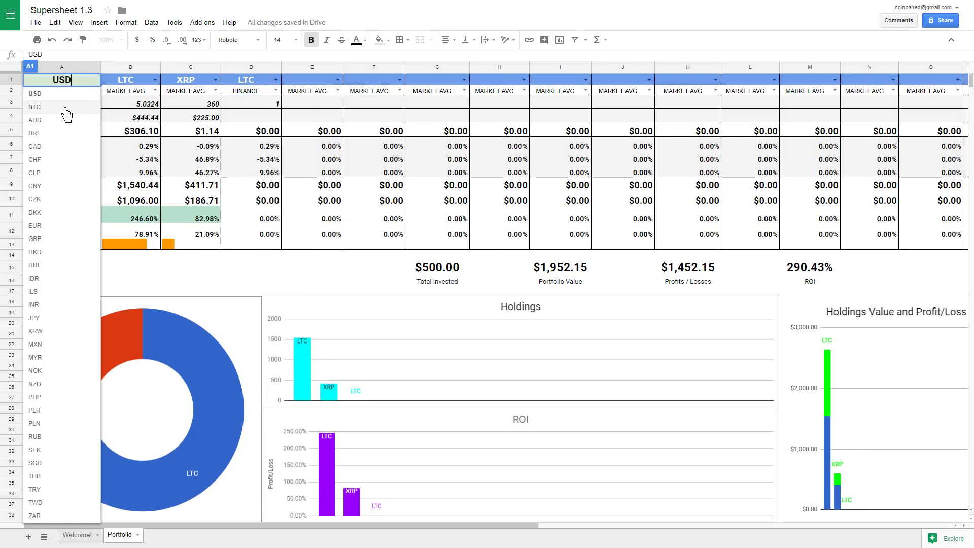
left_click(65, 116)
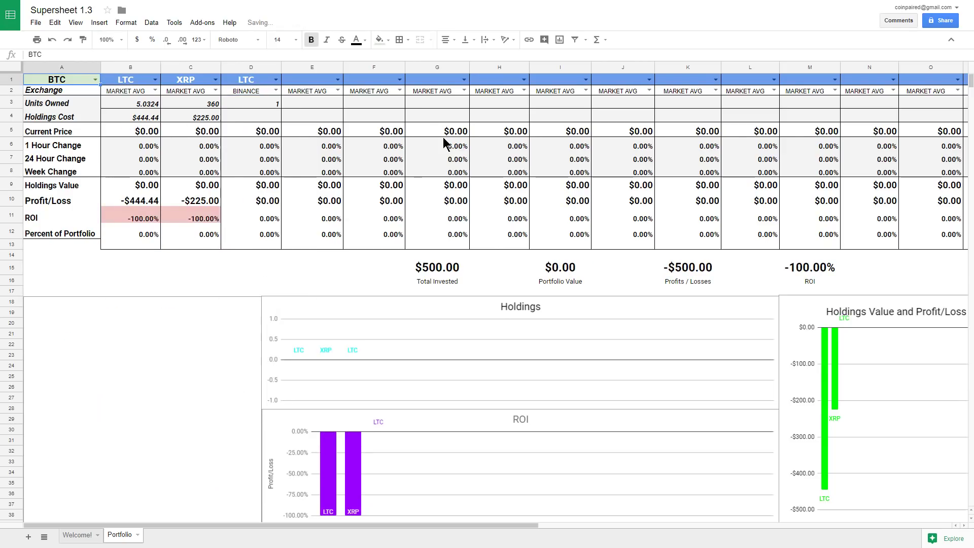
left_click(264, 104)
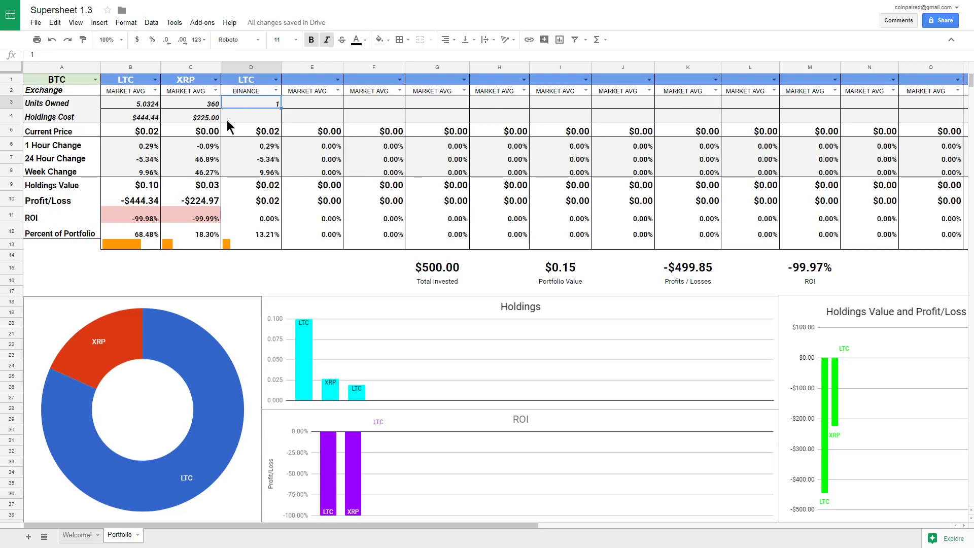
left_click(90, 81)
left_click(92, 81)
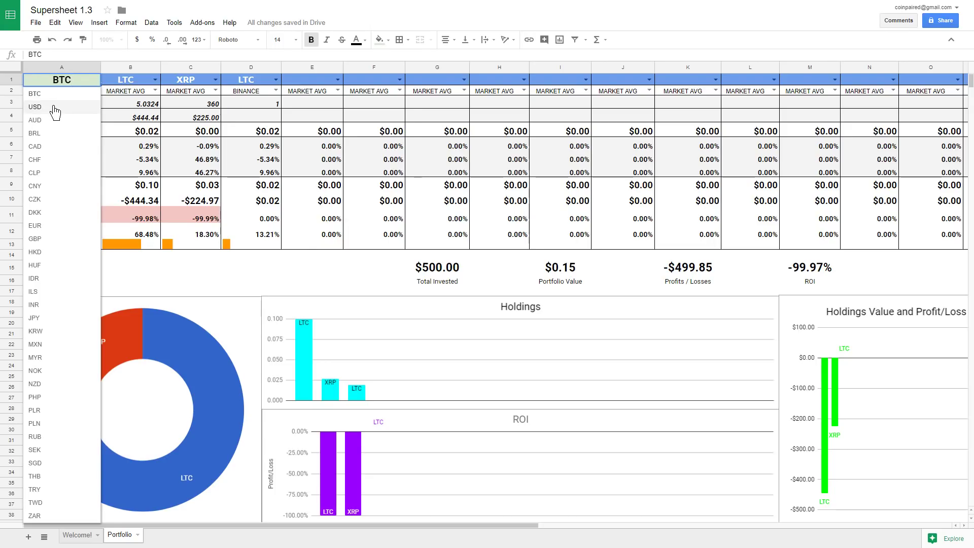
left_click(70, 107)
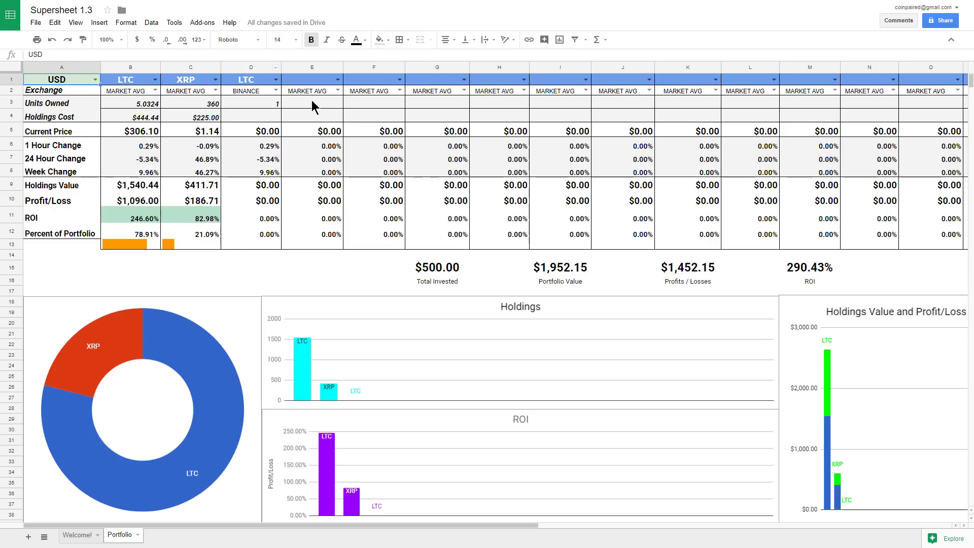
- Try MARKET AVG, GEMINI and GDAX as the exchange for the LTC entry in column D, and finish with MARKET AVG selected
left_click(276, 91)
left_click(268, 118)
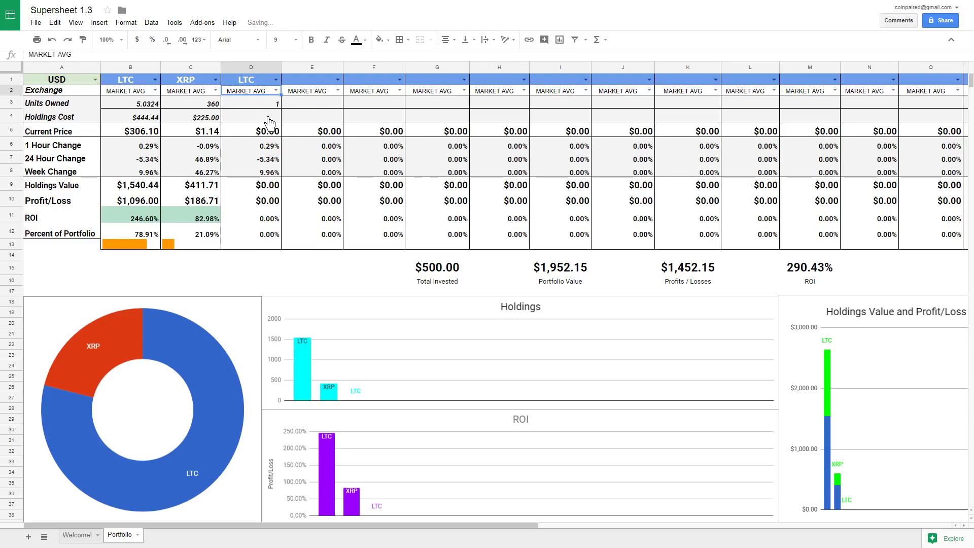
left_click(277, 92)
left_click(255, 182)
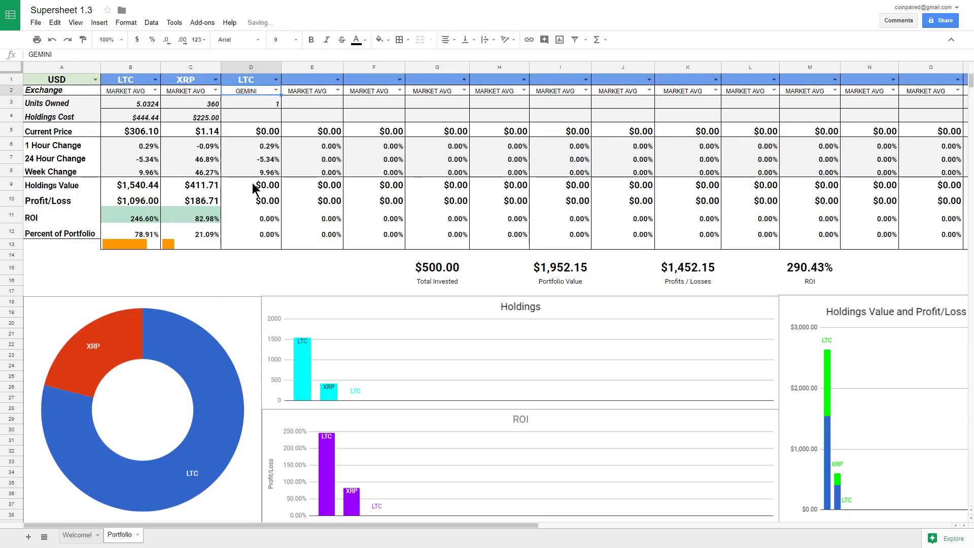
left_click(277, 91)
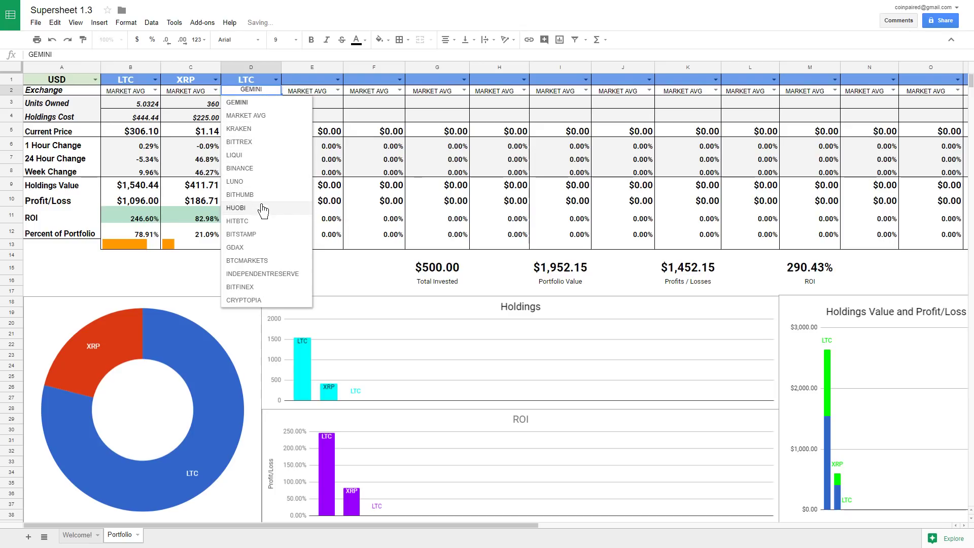
left_click(256, 247)
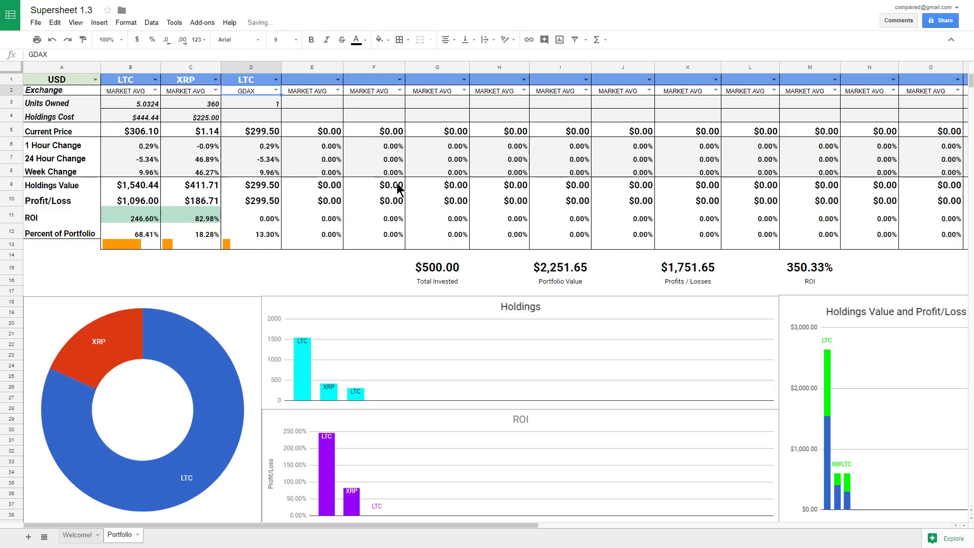
left_click(277, 91)
left_click(255, 117)
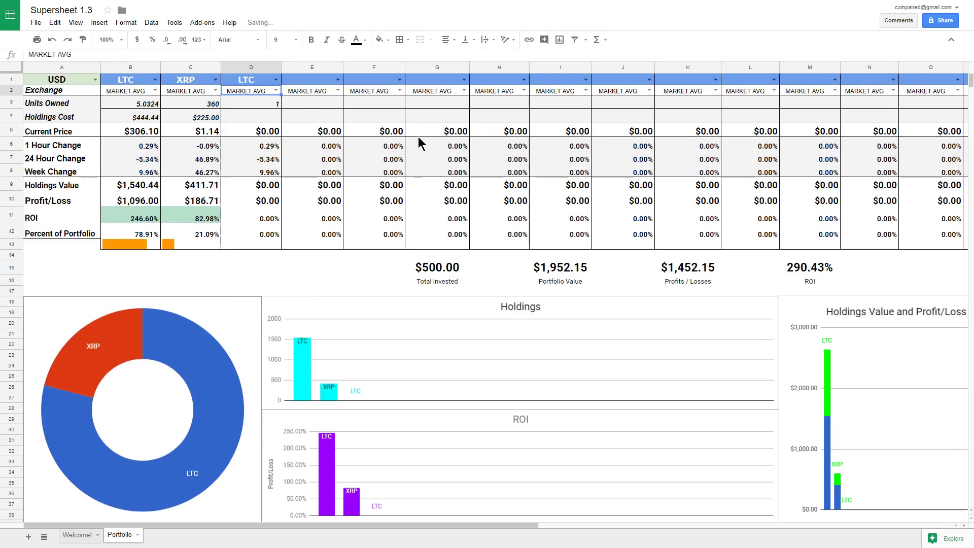